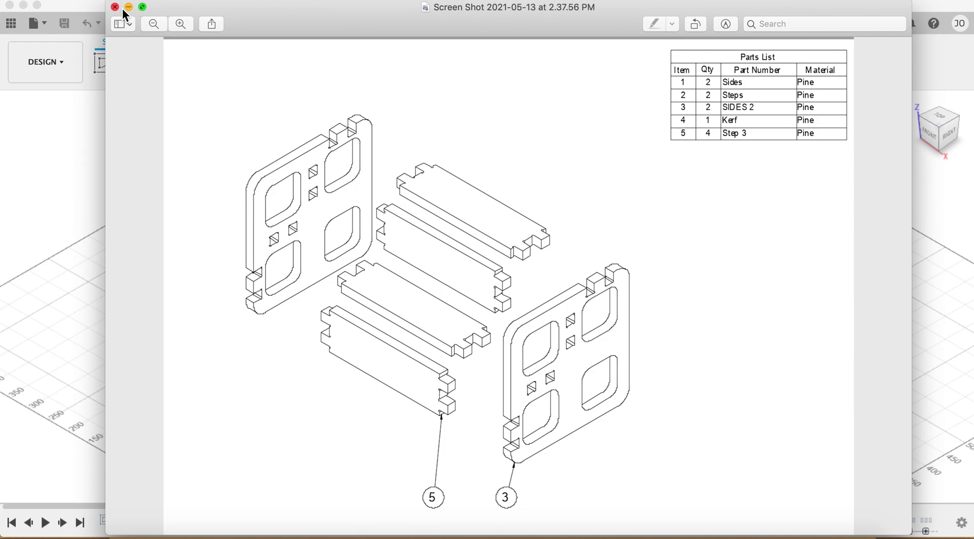
- Make the Step 3:1 component visible in the footstool assembly
left_click(53, 325)
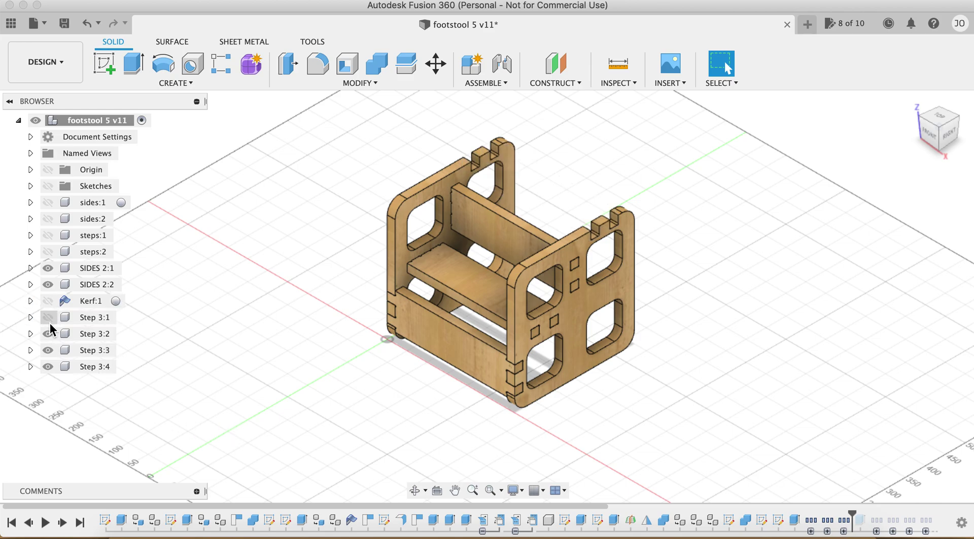
left_click(48, 319)
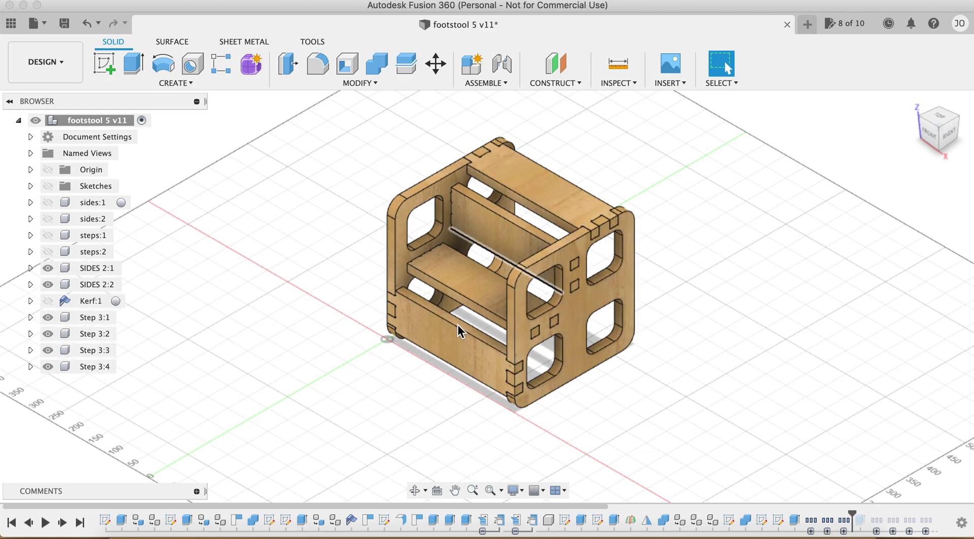
scroll(561, 198, "up", 2)
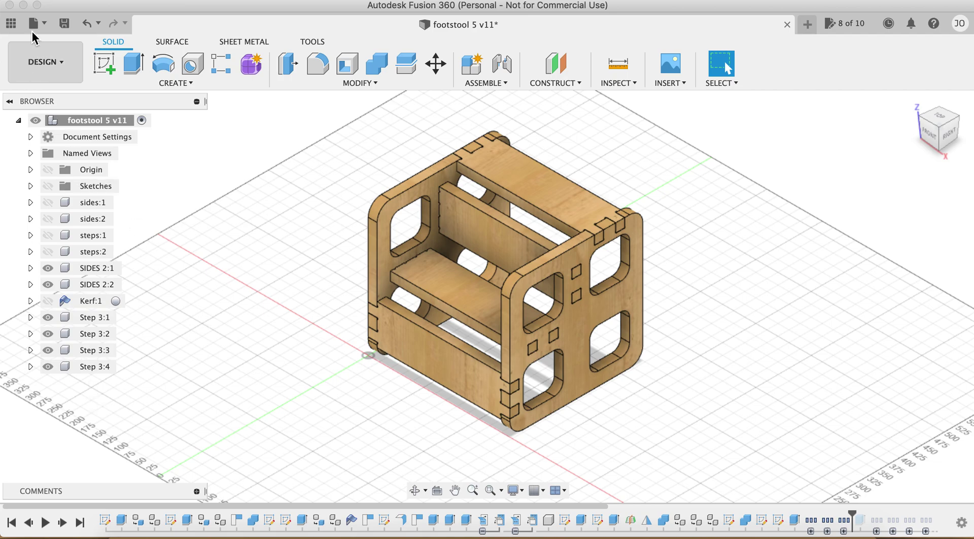
- Switch to the Animation workspace and delete the existing transform actions of SIDES 2:1 and SIDES 2:2
left_click(58, 69)
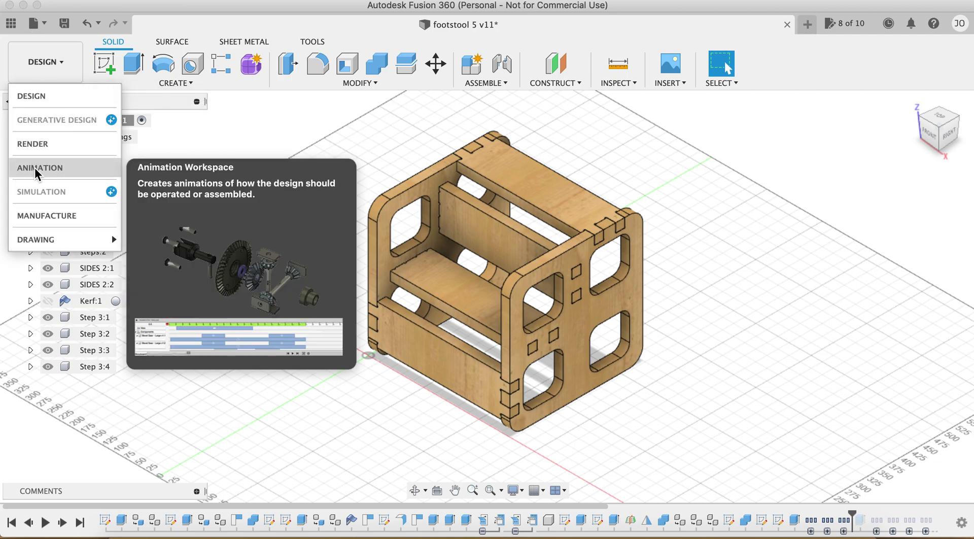
left_click(269, 188)
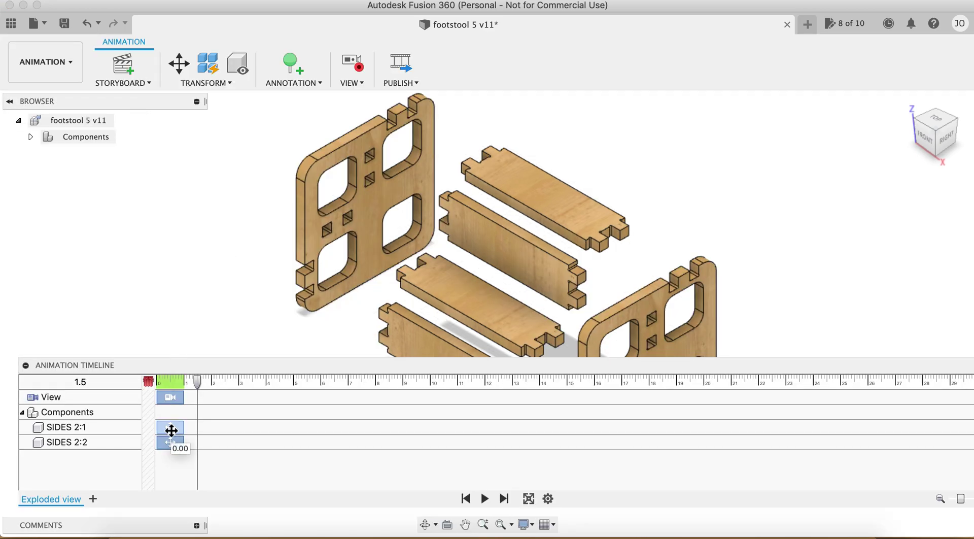
left_click(171, 430)
key("Delete")
left_click(174, 428)
key("Delete")
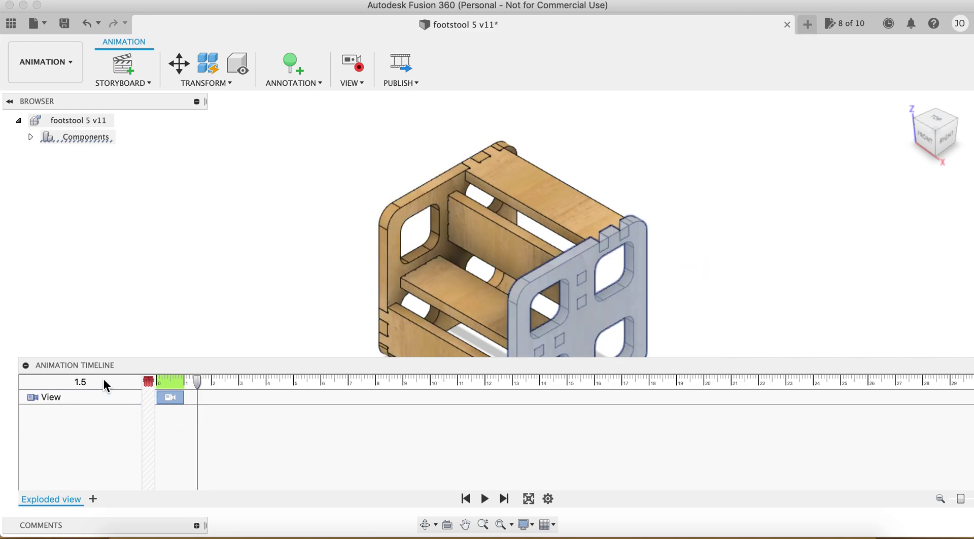
- Transform the SIDES 2:1 panel about -194 mm along X, pulling it away from the steps
left_click_drag(169, 367, 157, 362)
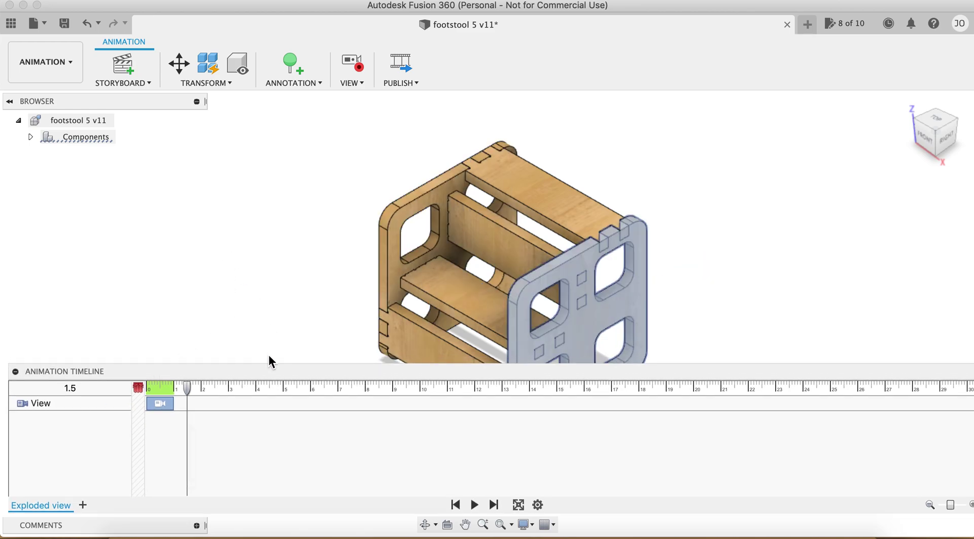
middle_click_drag(296, 352, 279, 239, "shift")
left_click_drag(339, 373, 344, 409)
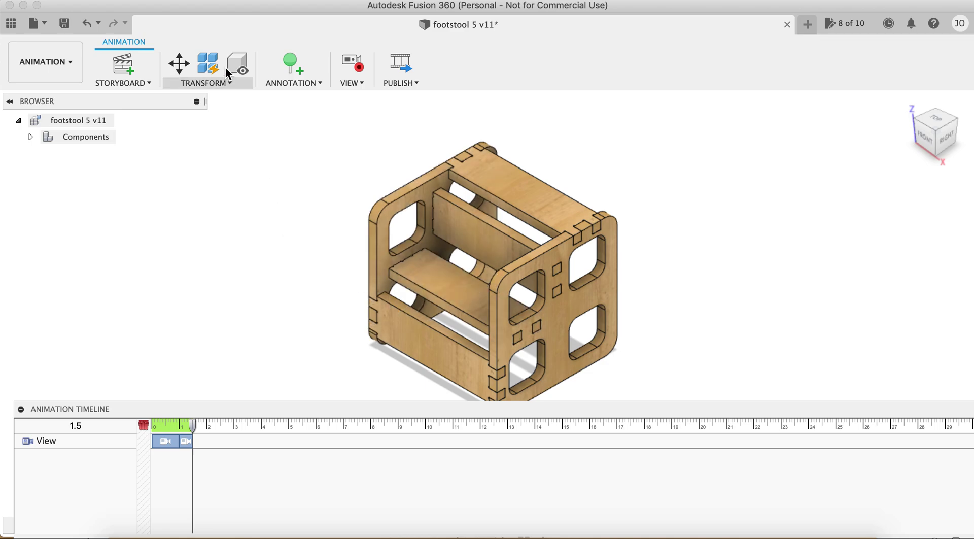
left_click(181, 65)
left_click(385, 274)
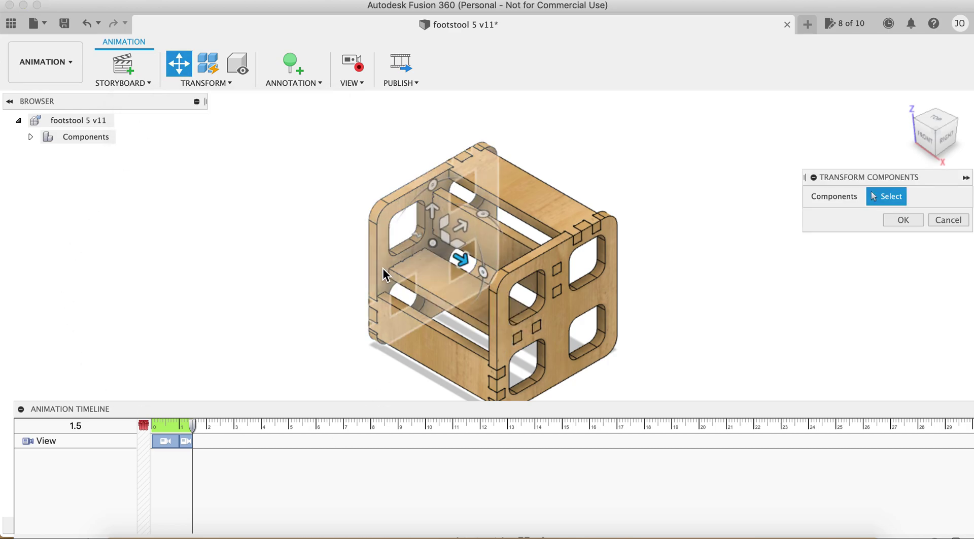
left_click(379, 266)
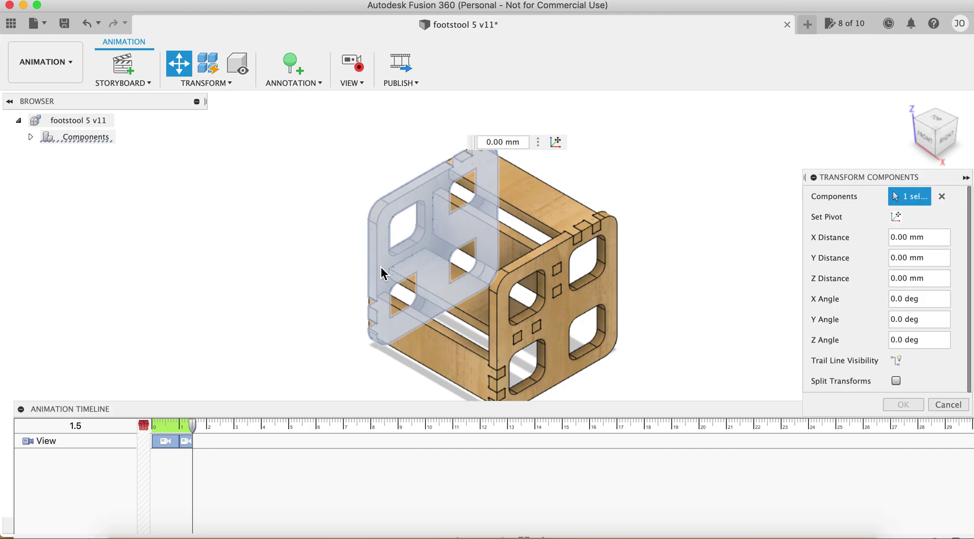
left_click_drag(458, 259, 373, 236)
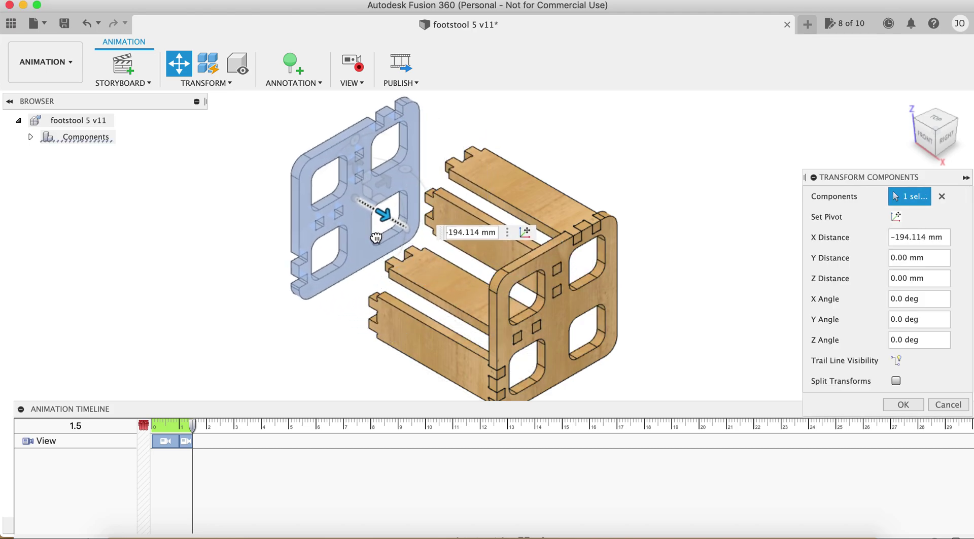
left_click(904, 404)
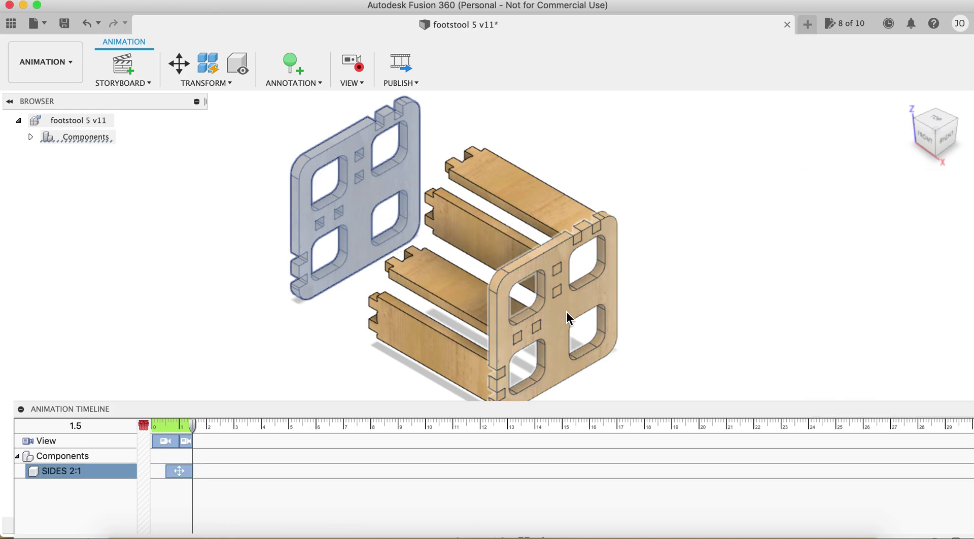
- Transform the SIDES 2:2 panel about 158 mm along X, away from the steps on the opposite side
left_click(578, 333)
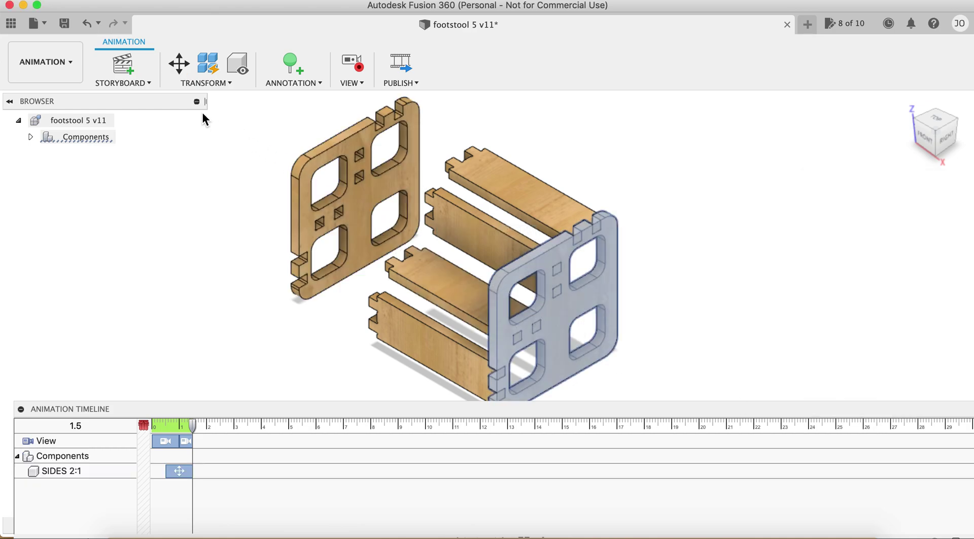
left_click(178, 63)
left_click_drag(588, 329, 646, 380)
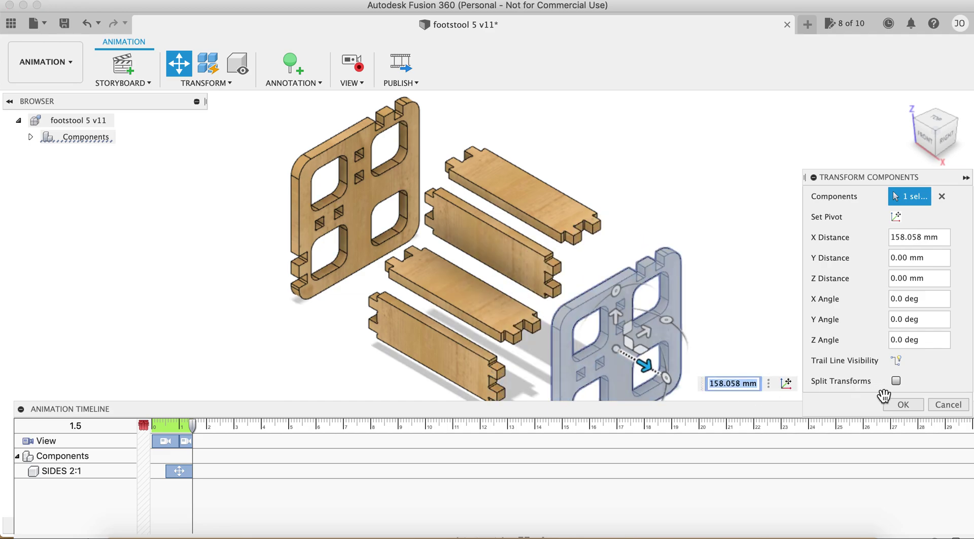
left_click(903, 405)
middle_click_drag(323, 236, 472, 209, "shift")
left_click(470, 208)
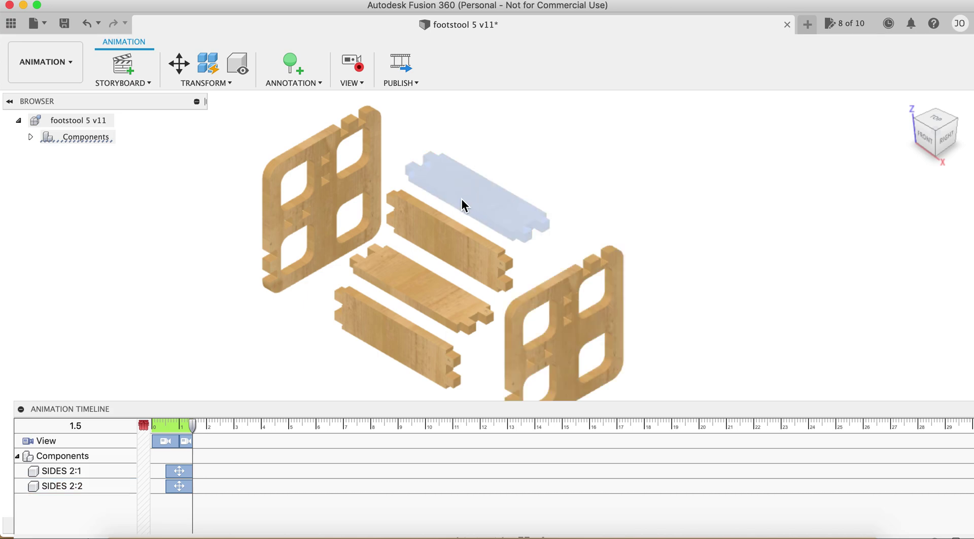
left_click(179, 63)
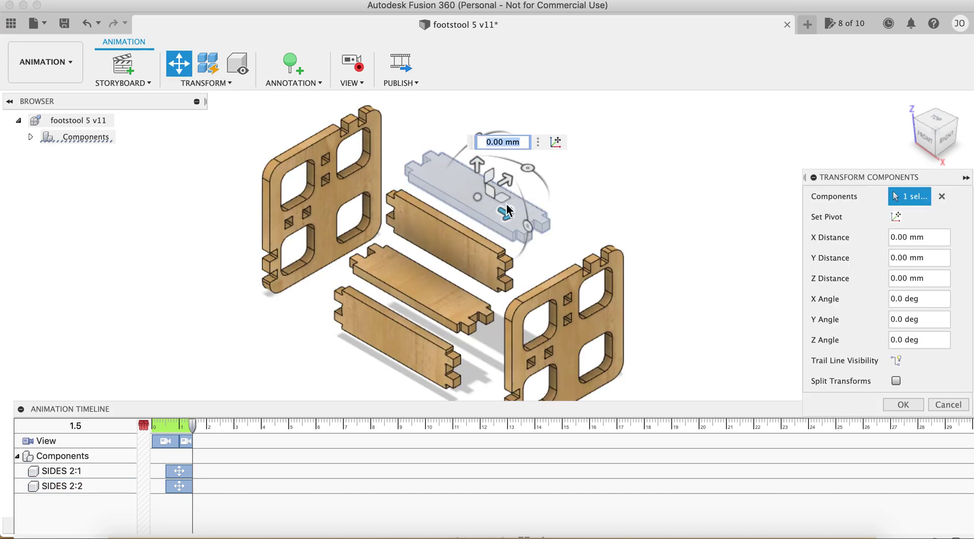
left_click_drag(476, 170, 496, 197)
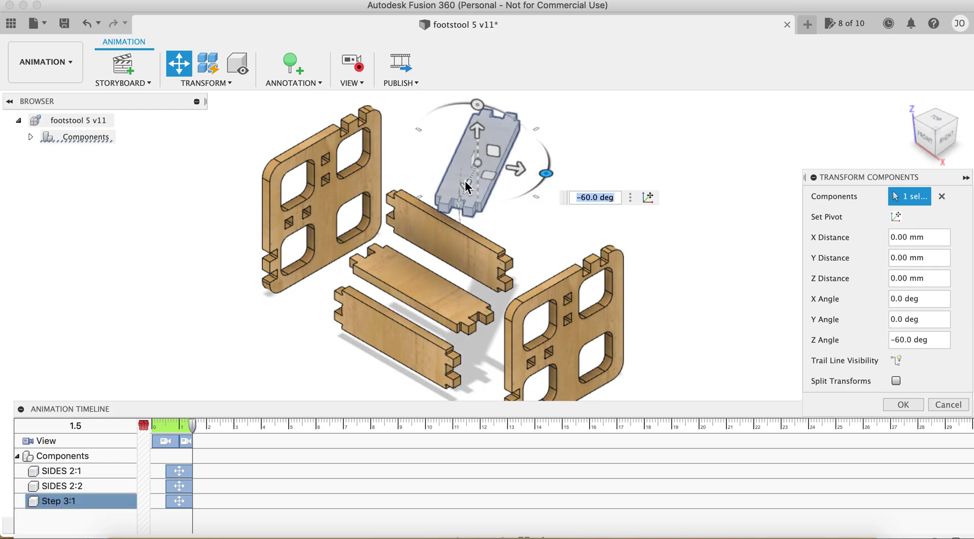
left_click_drag(477, 149, 482, 181)
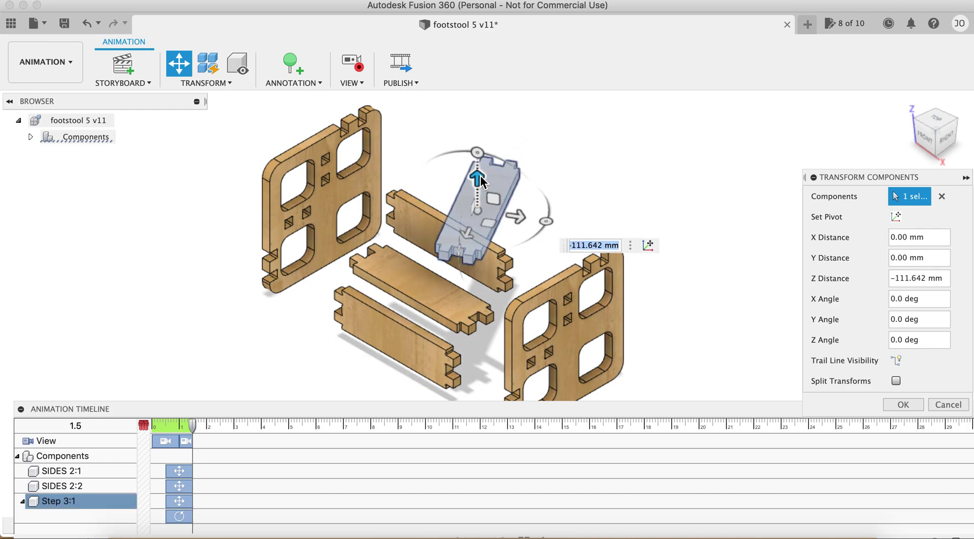
left_click(949, 404)
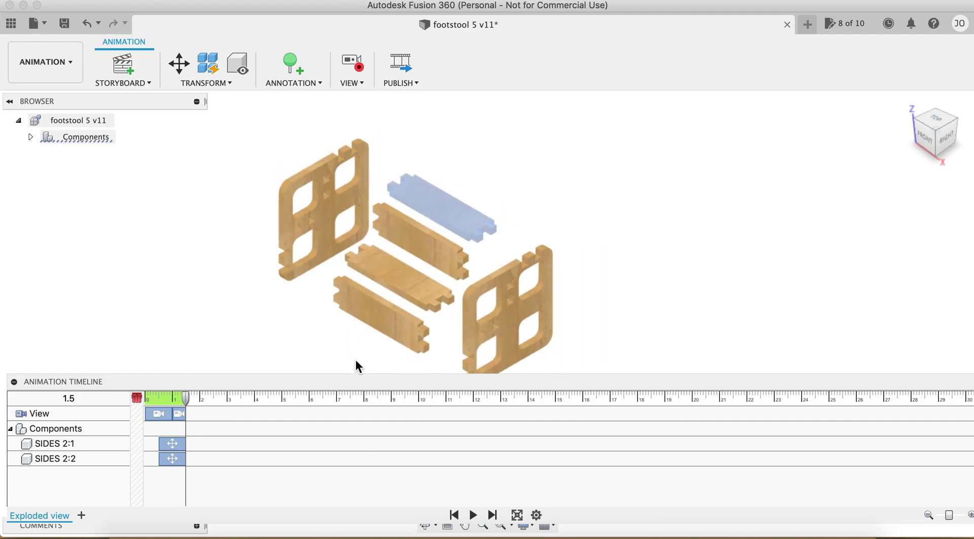
- Fit the whole exploded footstool in view and name the storyboard "Exploded view"
scroll(325, 329, "down", 3)
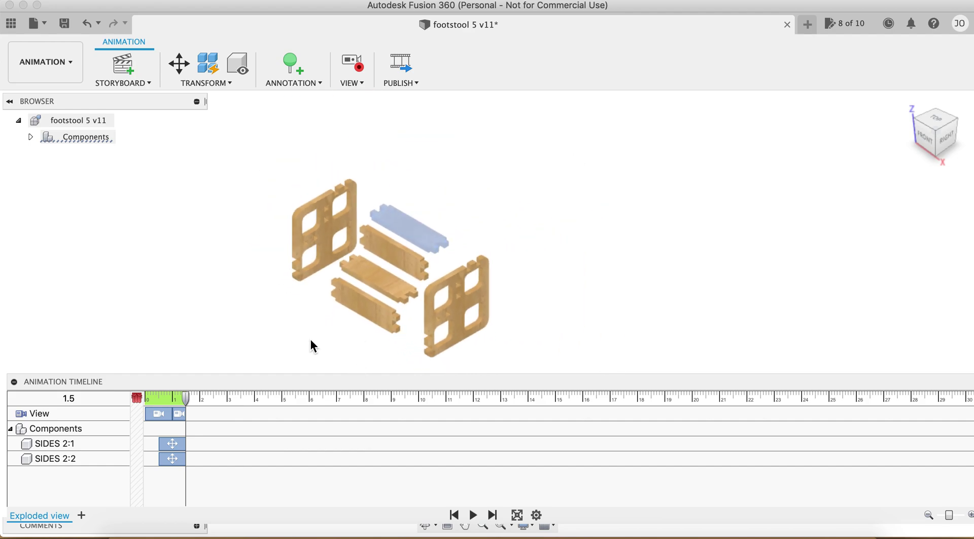
scroll(314, 339, "up", 3)
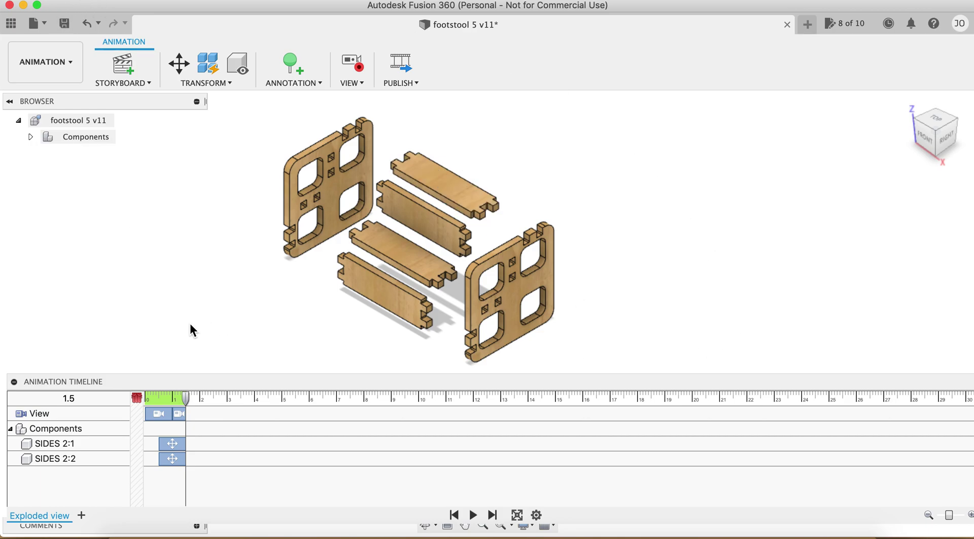
double_click(35, 516)
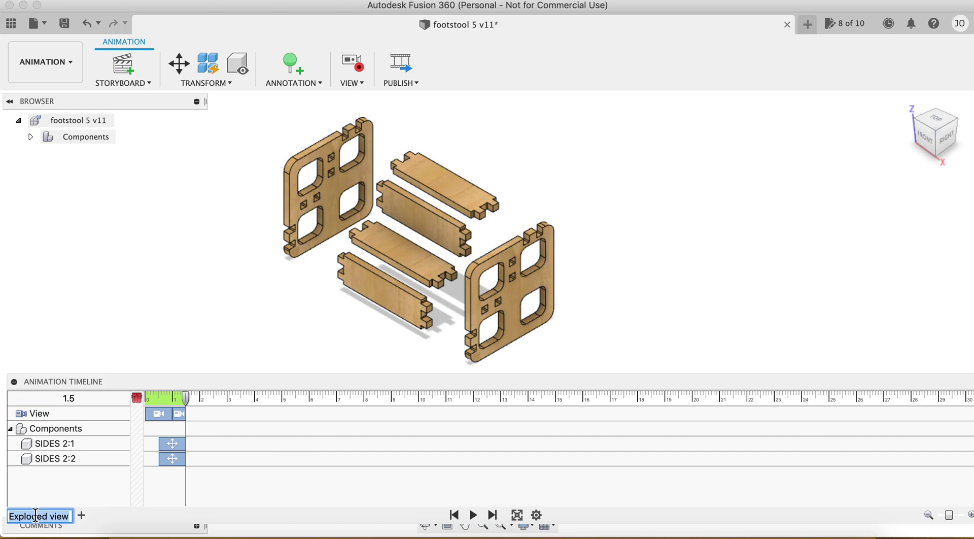
type("Exp")
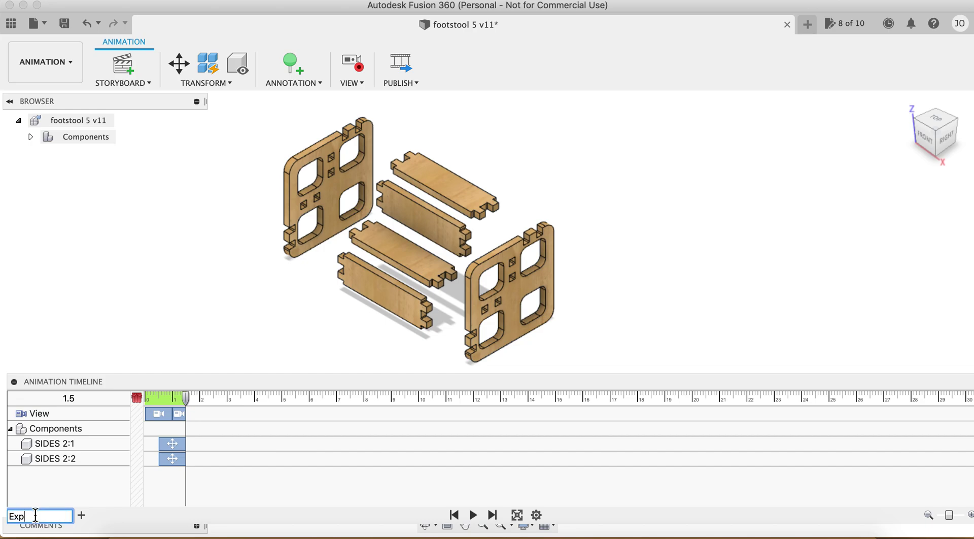
key("Return")
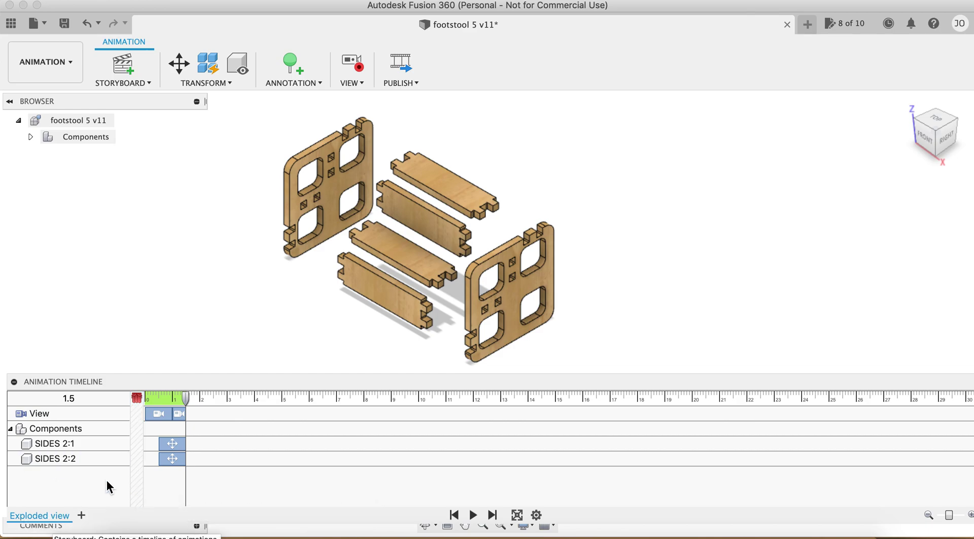
- Set the animation playhead to 1.6 and save the design with the version description "User Saved"
mouse_move(187, 401)
left_mouse_down()
mouse_move(159, 404)
mouse_move(188, 398)
left_mouse_up()
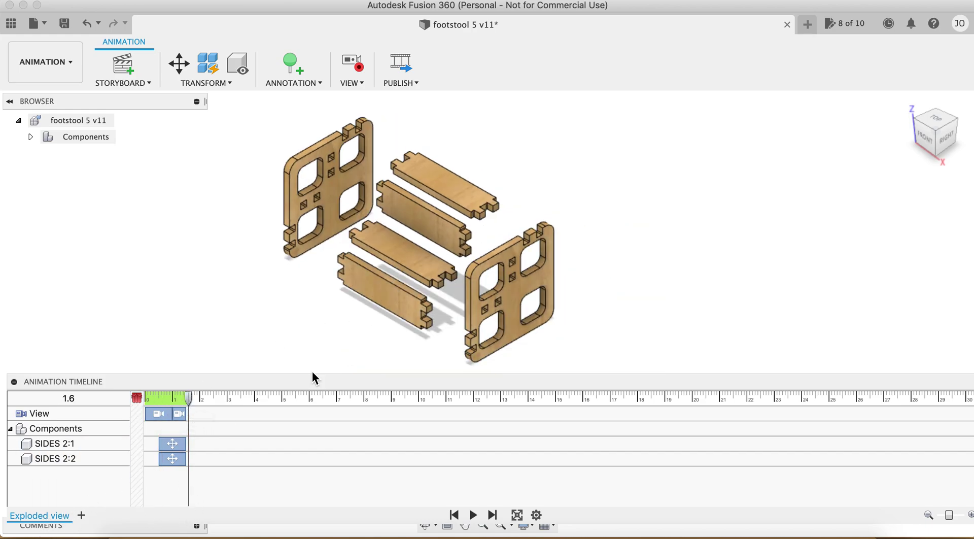
left_click(64, 23)
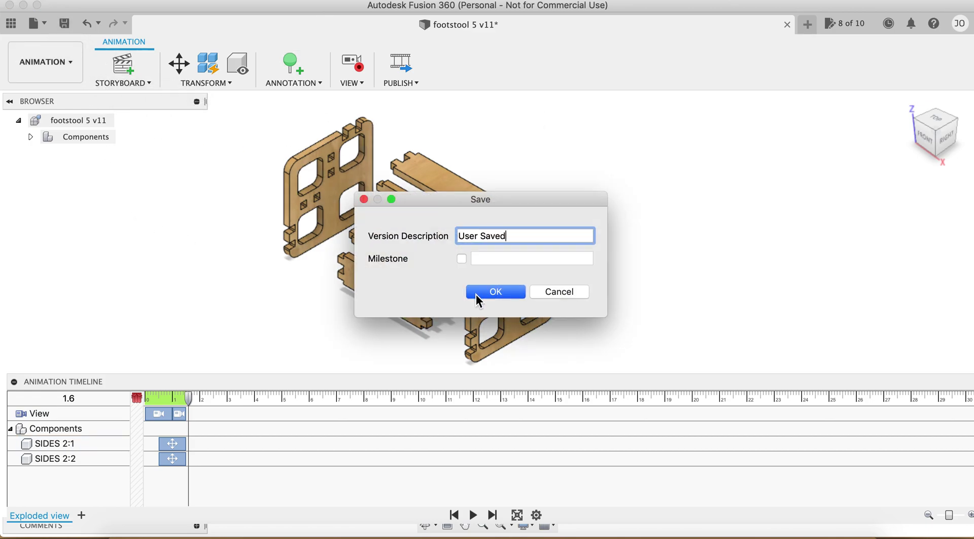
key("Return")
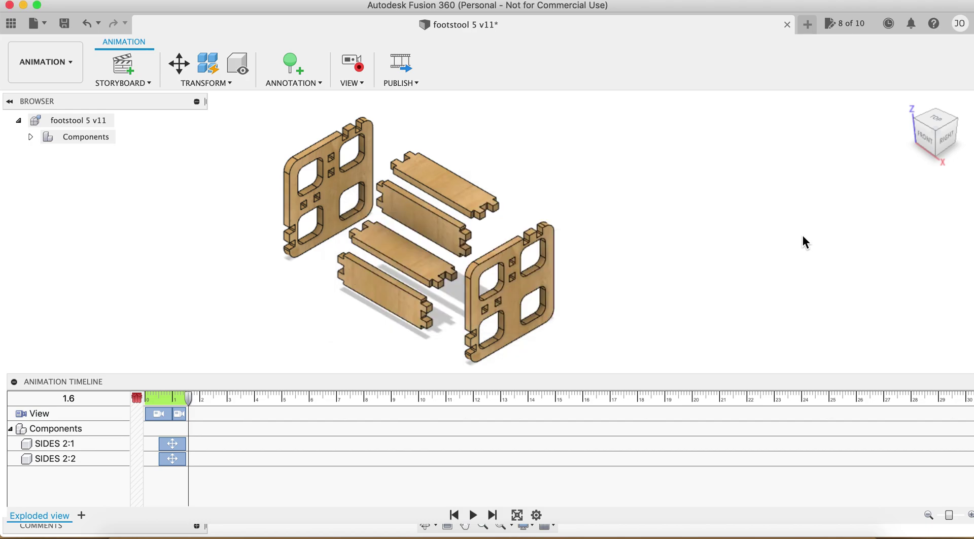
- Create a new drawing from the design with visible components only, from scratch, ISO standard, mm units and A3 sheet size
left_click(46, 67)
mouse_move(45, 242)
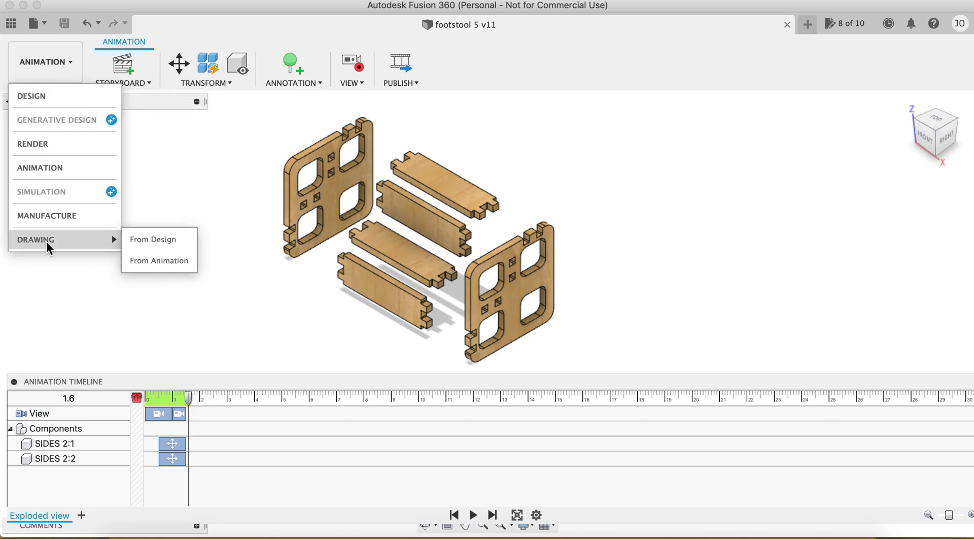
left_click(153, 237)
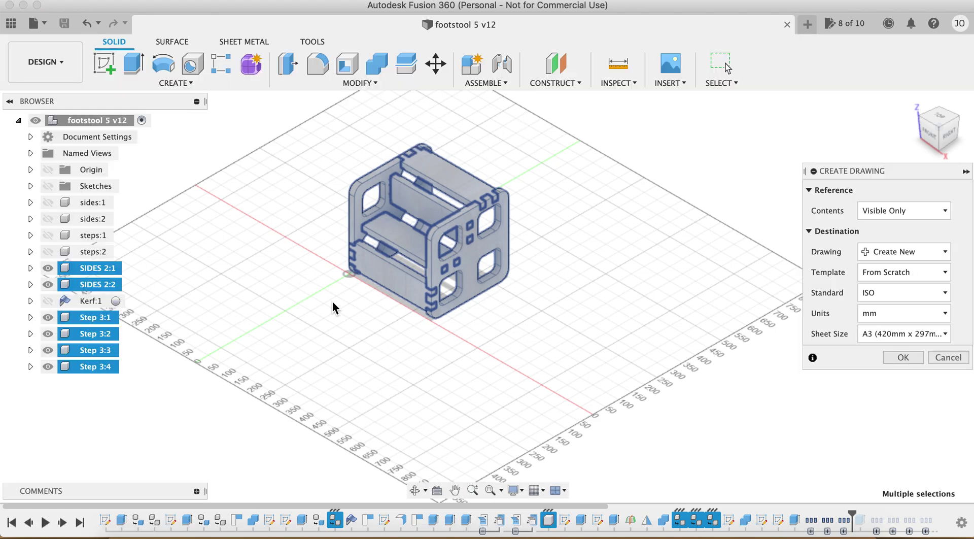
left_click(904, 358)
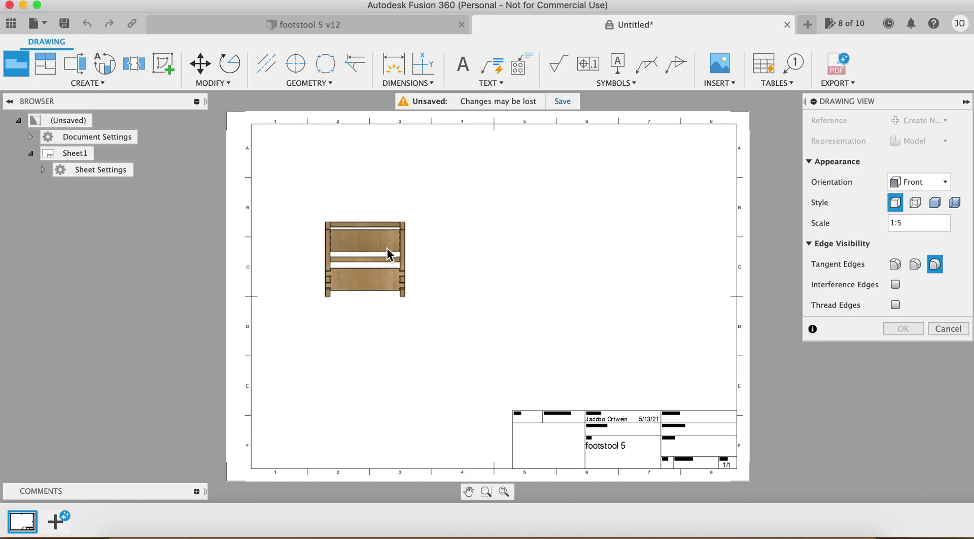
- Cancel the initial base view placement and delete the border and title block from the sheet
left_click(953, 330)
left_click_drag(780, 486, 517, 449)
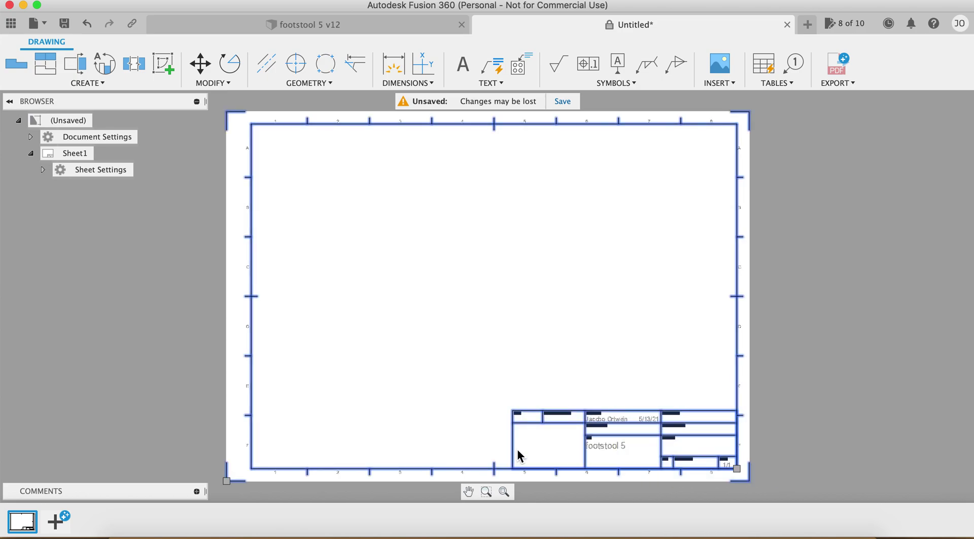
key("Delete")
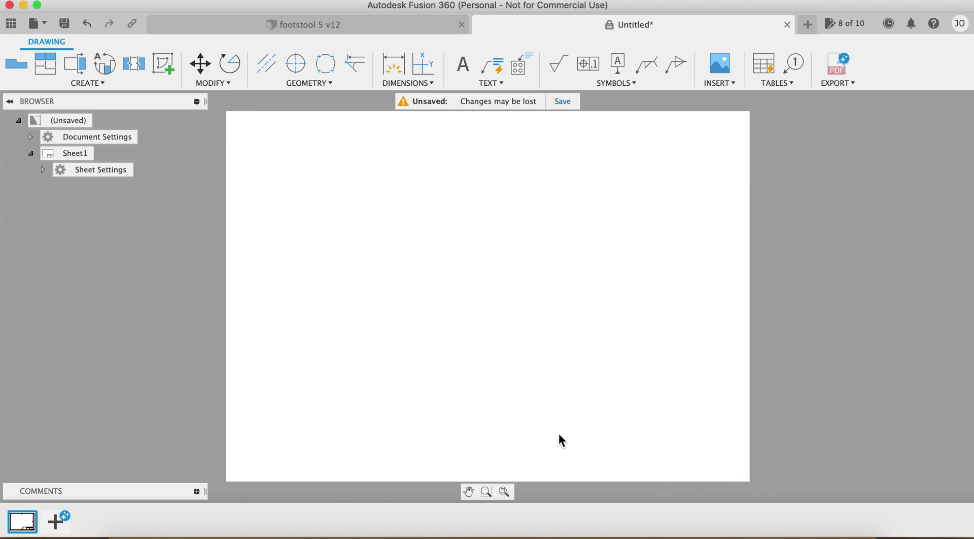
- Place a base view of the "Exploded view" representation on the sheet at scale 1:3, showing both visible and hidden edges
left_click(17, 70)
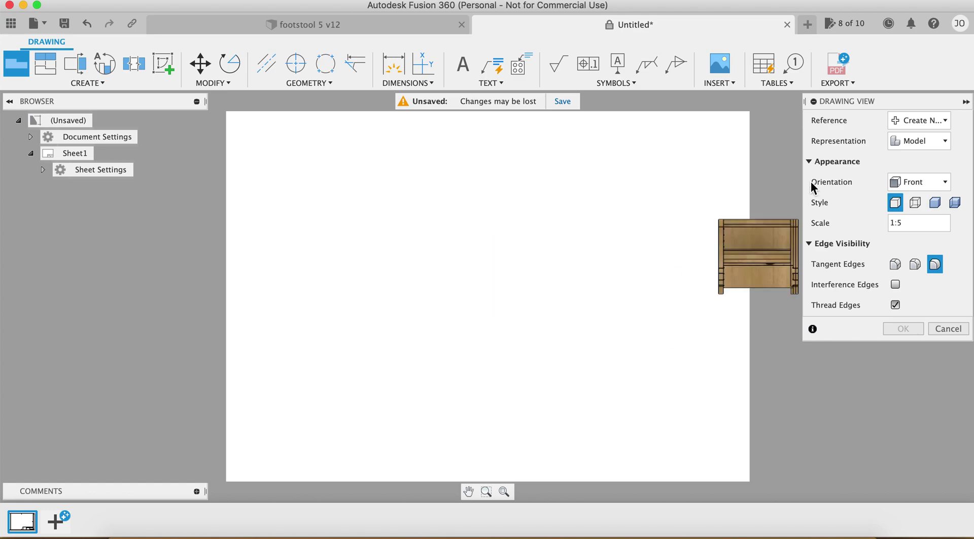
left_click(923, 141)
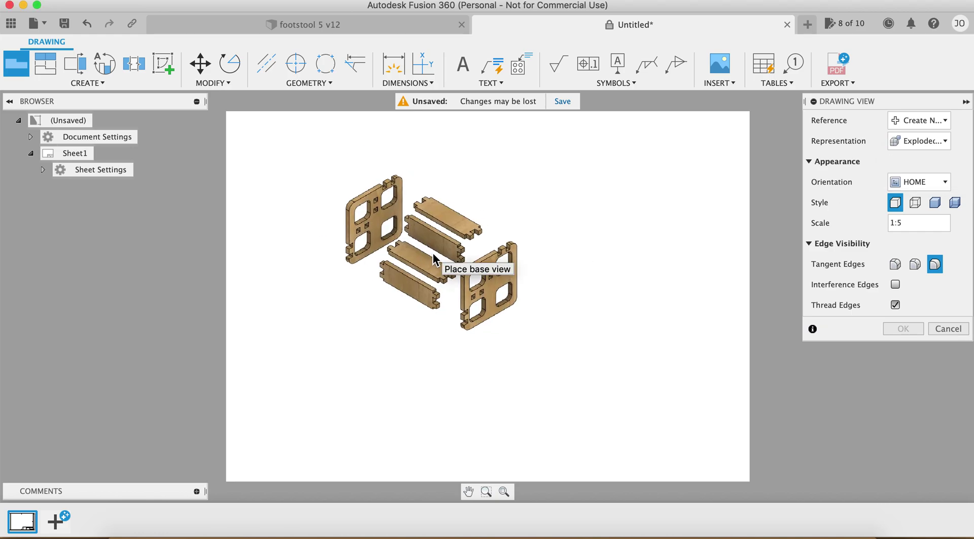
left_click(900, 225)
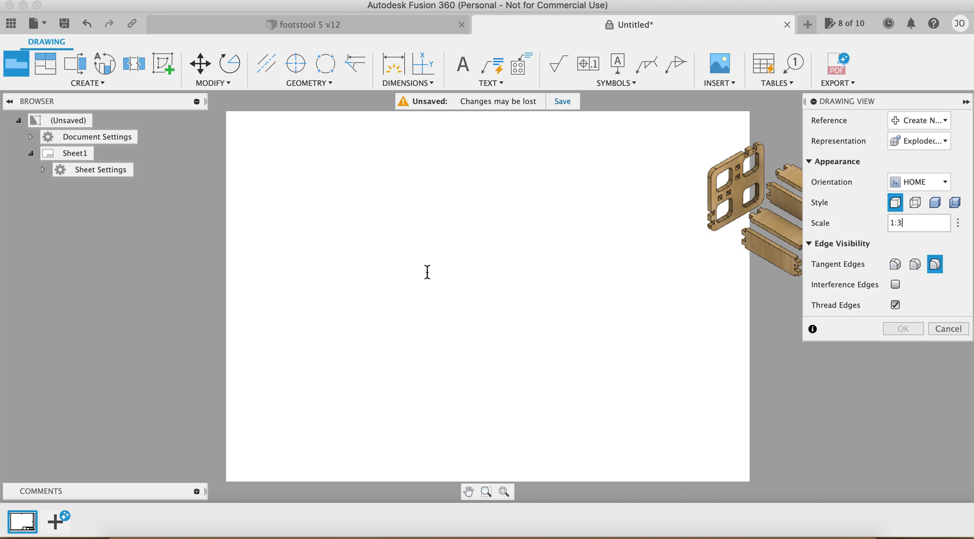
left_click(420, 283)
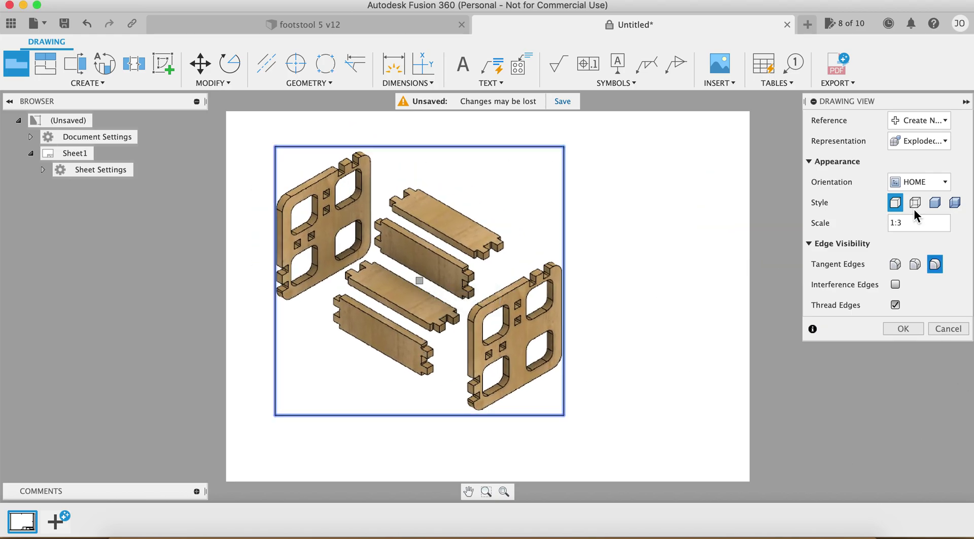
left_click(936, 204)
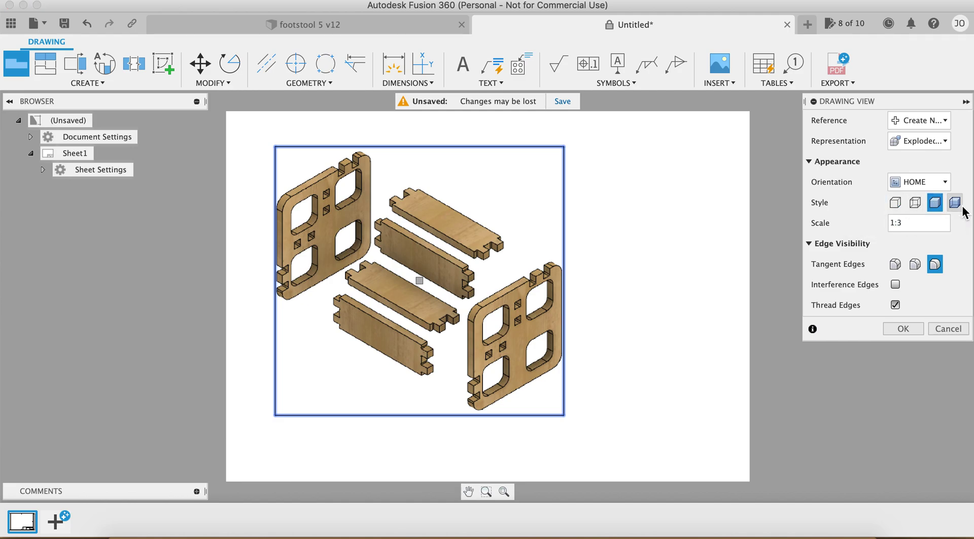
left_click(955, 203)
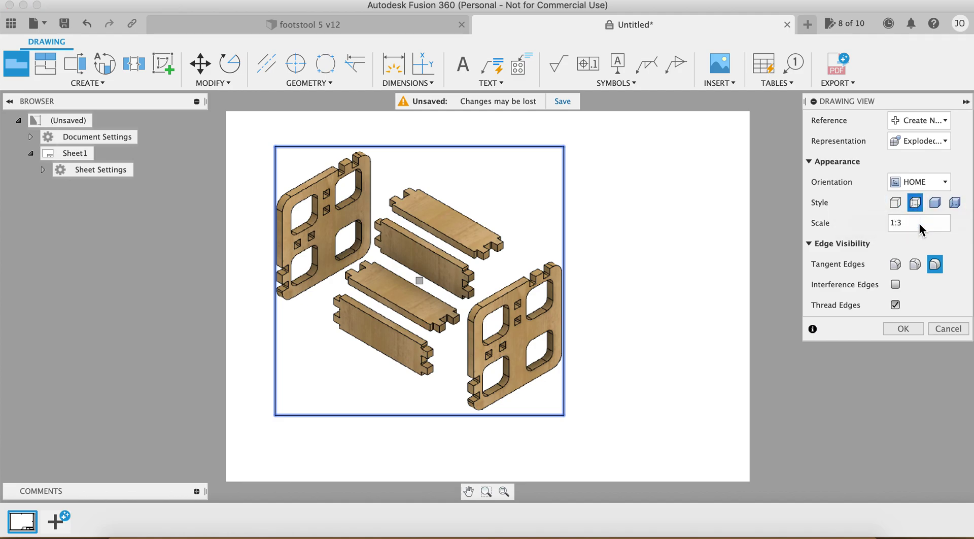
left_click(904, 329)
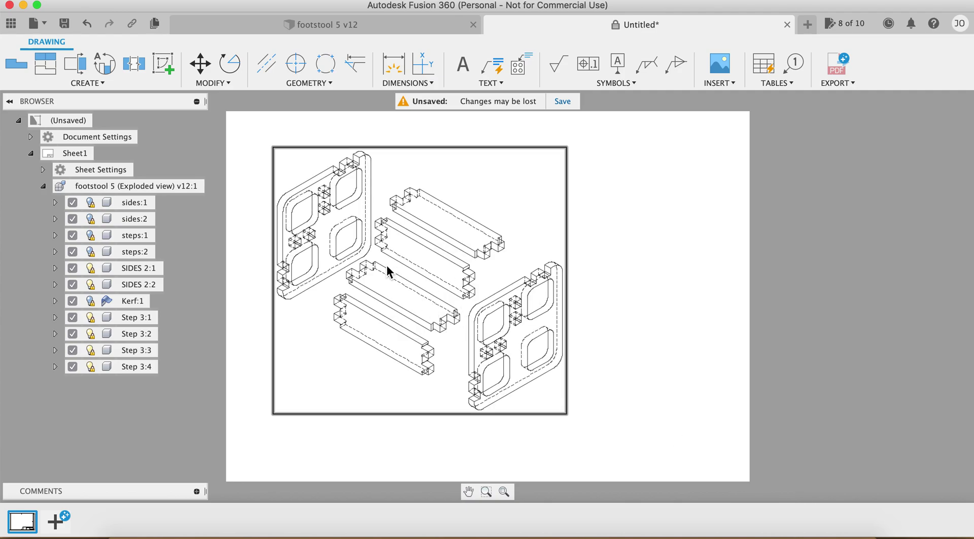
- Change the exploded base view's style to visible edges only, without hidden lines
double_click(393, 317)
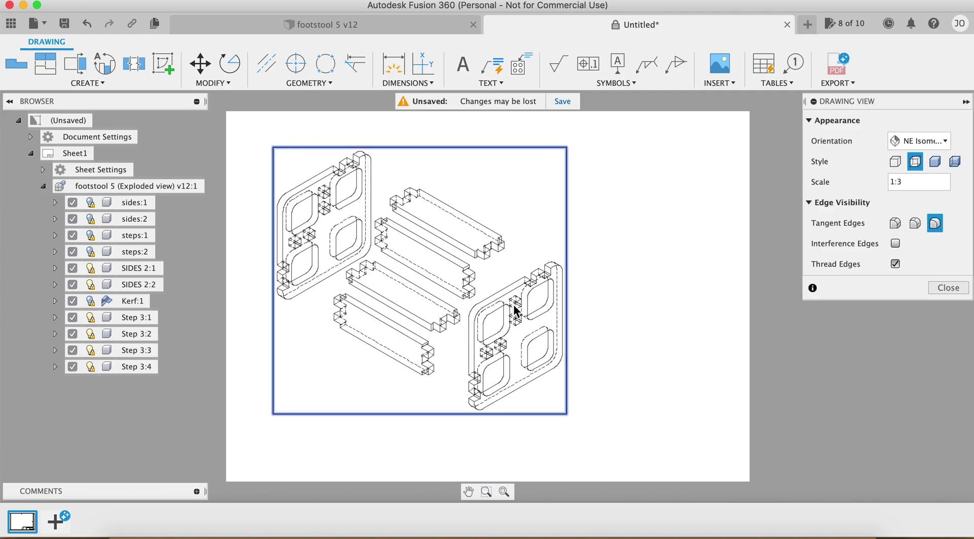
left_click(896, 162)
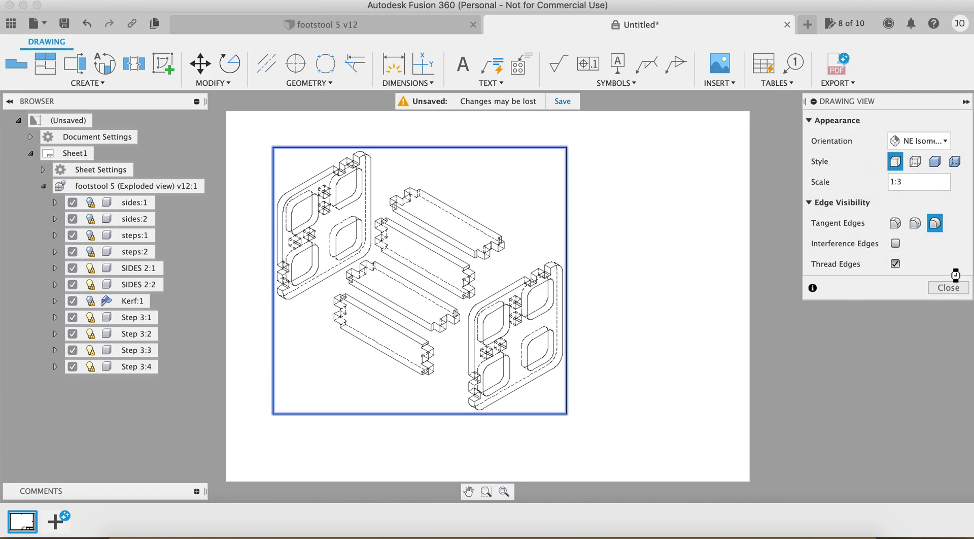
left_click(609, 401)
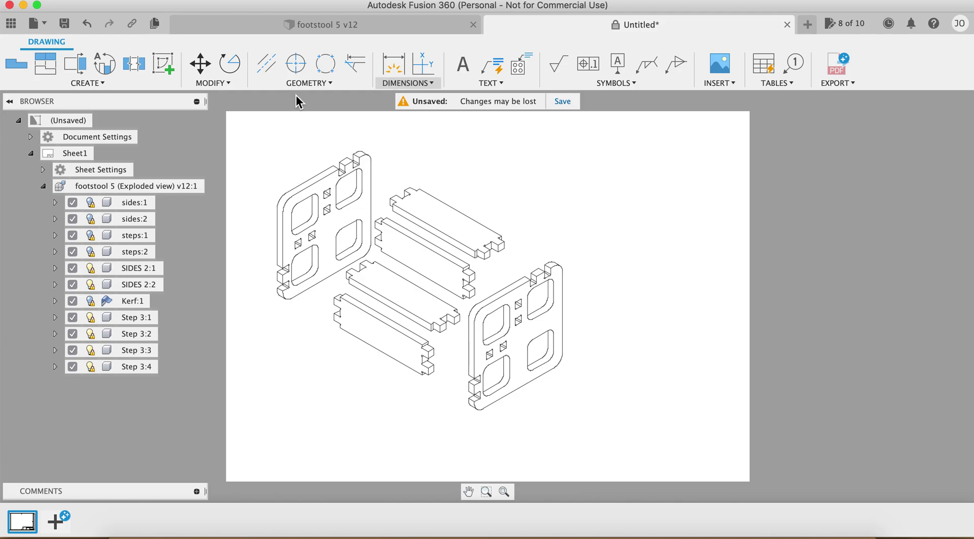
- Insert an automatic parts list table with First Level structure in the sheet's upper-right corner
left_click(764, 63)
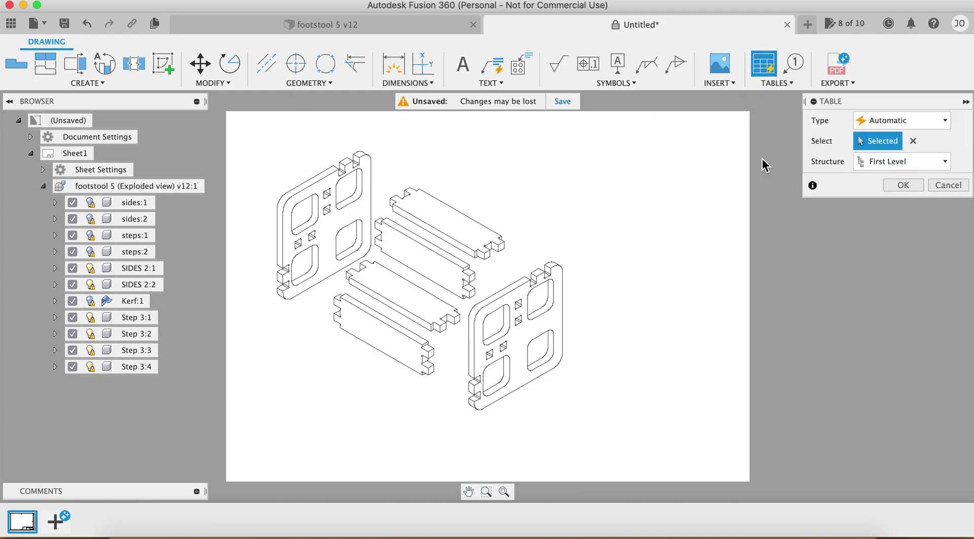
left_click(899, 122)
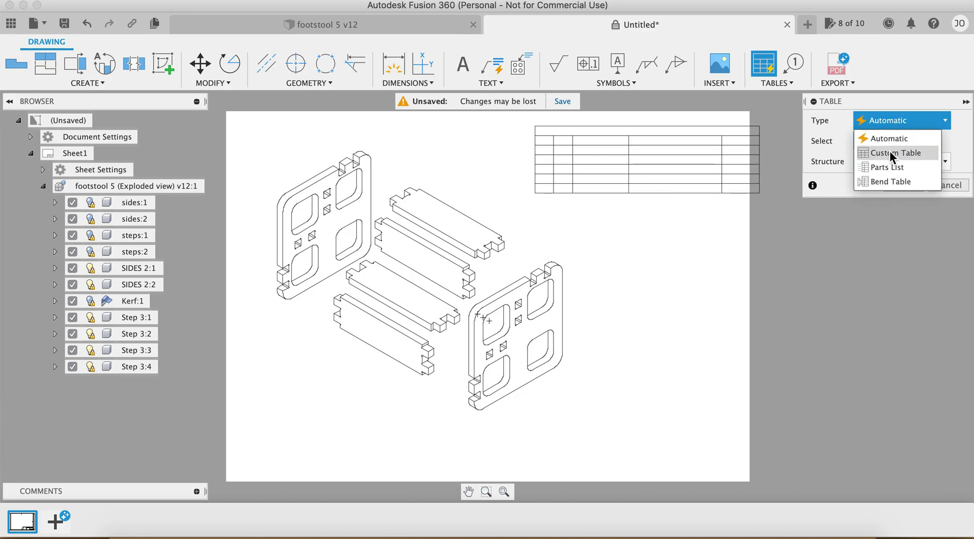
left_click(889, 138)
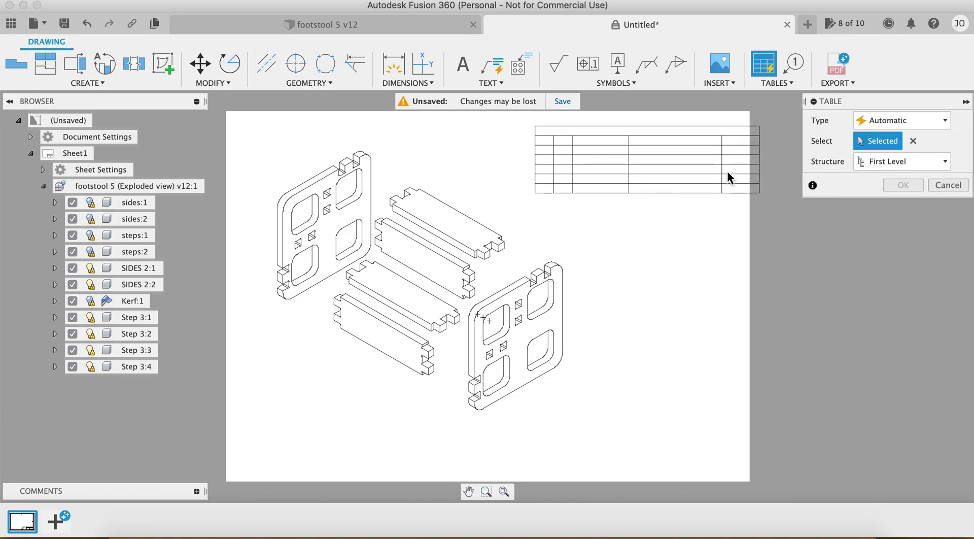
left_click(738, 130)
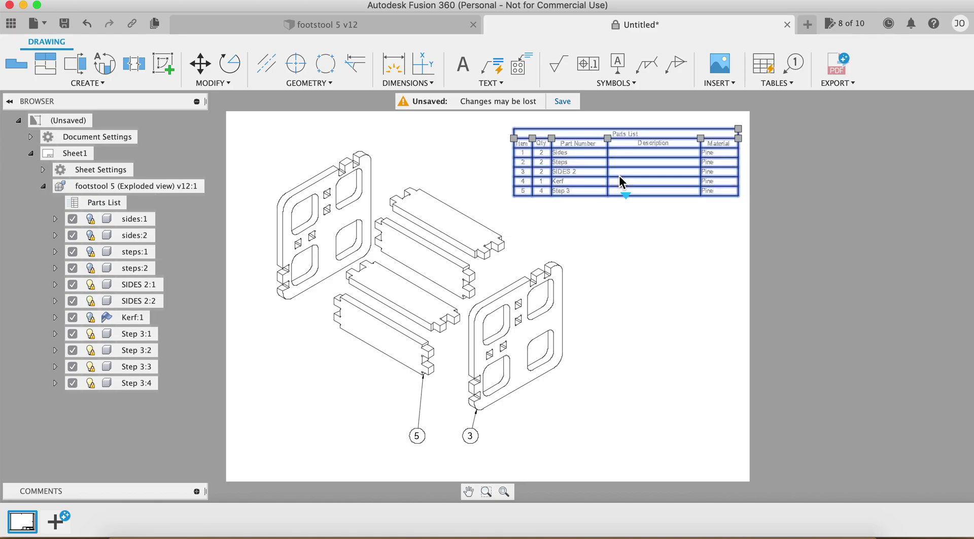
- Remove the Description column from the parts list
double_click(620, 175)
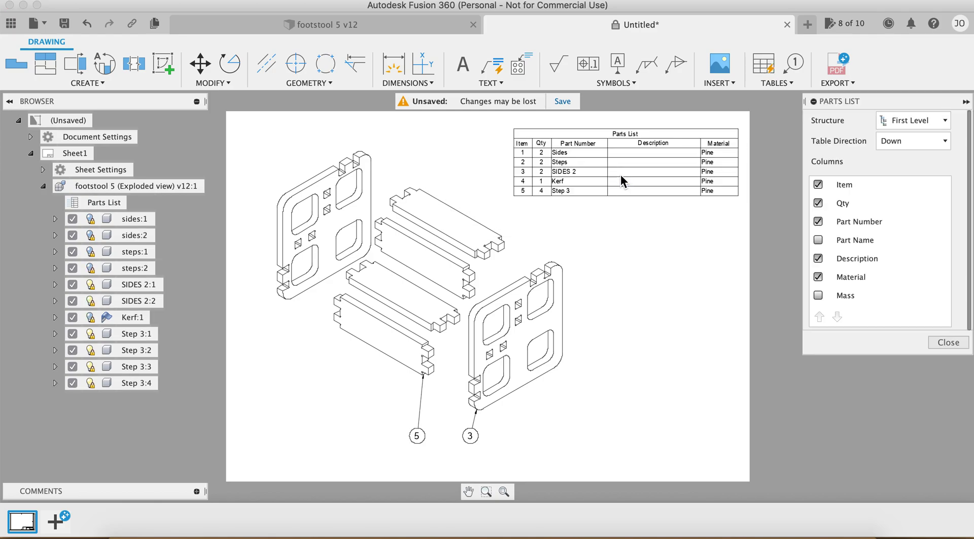
left_click(818, 258)
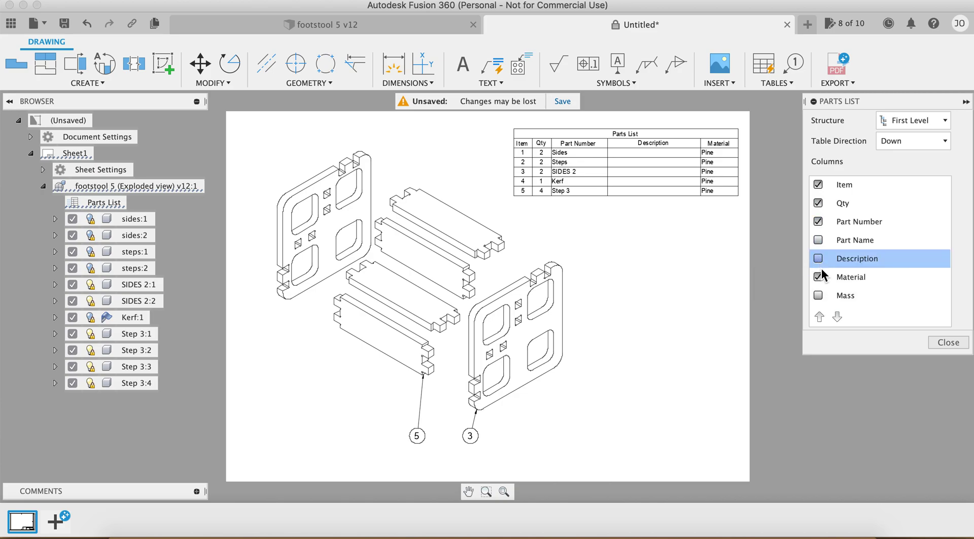
left_click(947, 343)
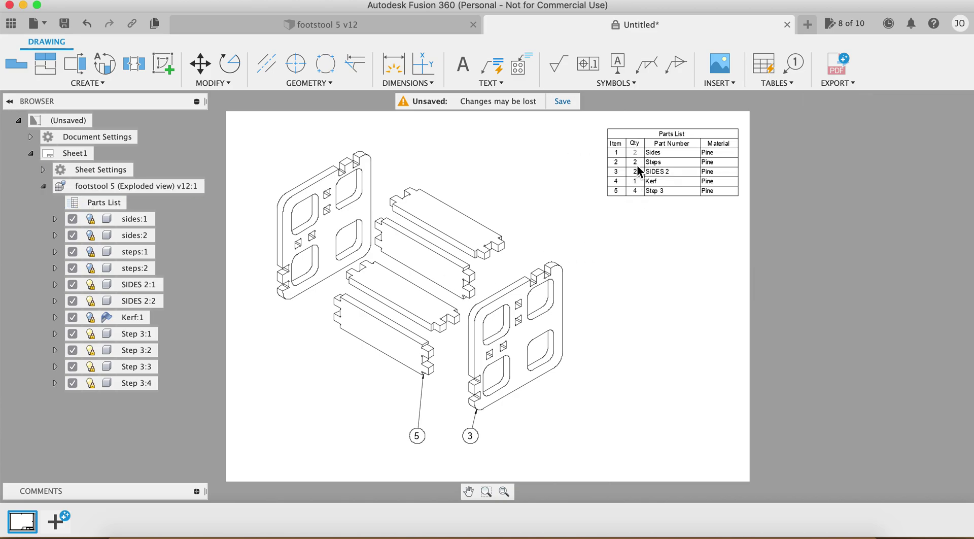
- Save the drawing as "footstool 5 Drawing expolded" in the Footstool folder of the project
left_click(470, 444)
left_click(64, 23)
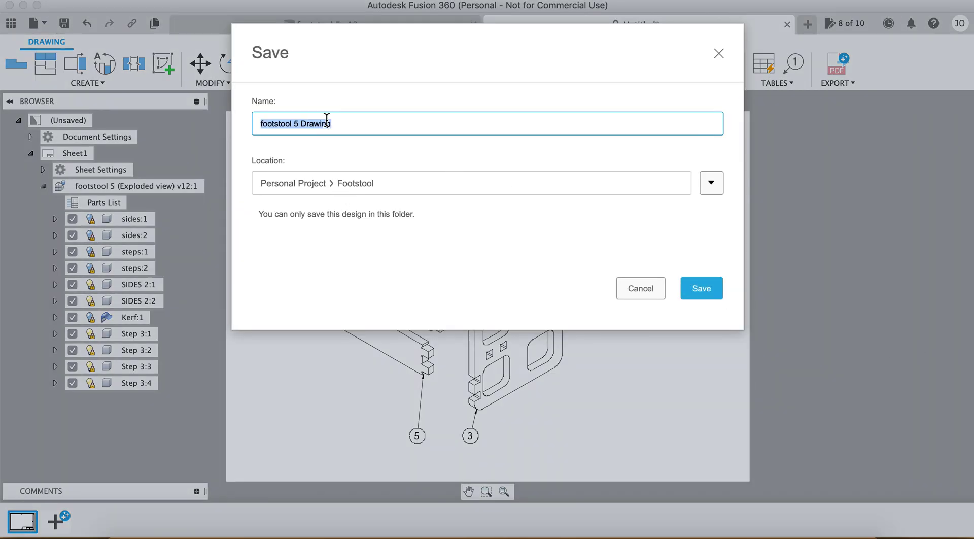
left_click(361, 123)
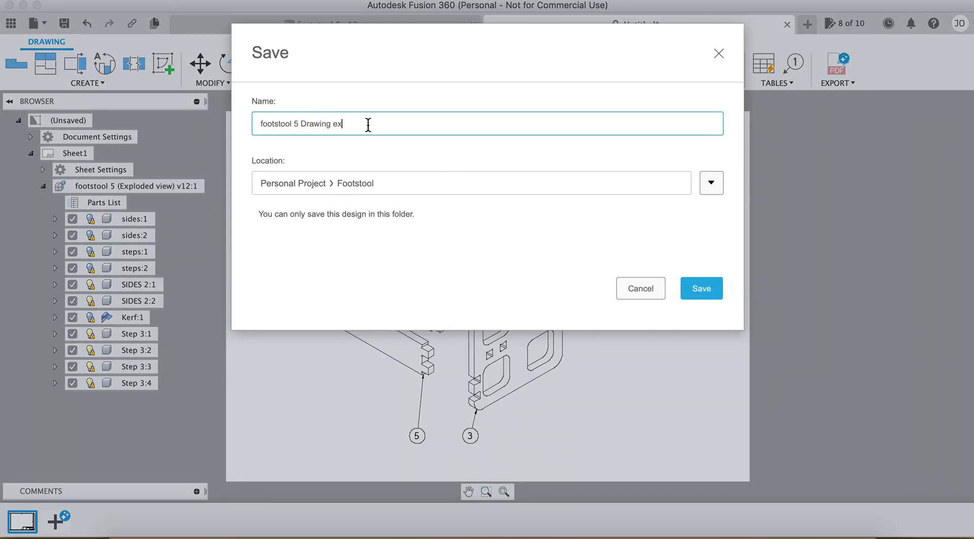
type("expolded")
left_click(720, 297)
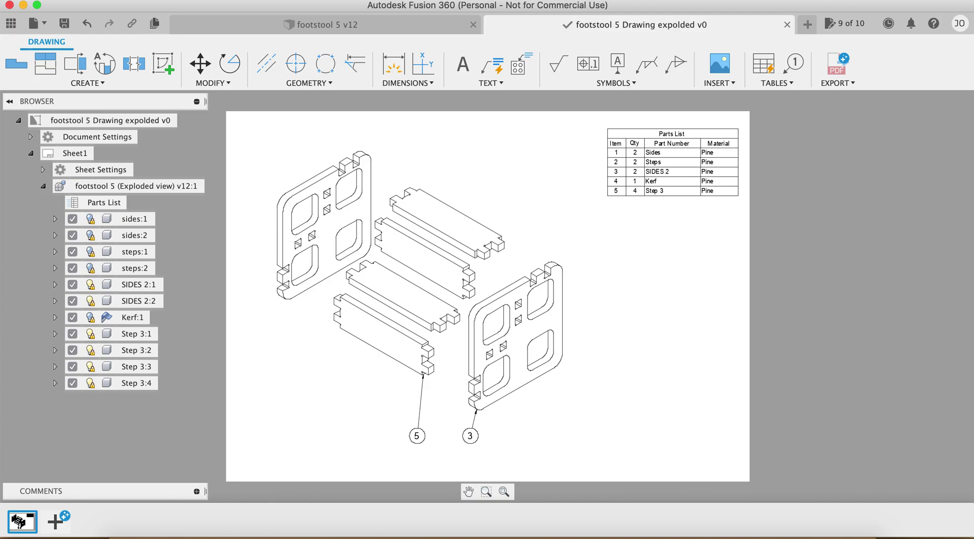
left_click(838, 84)
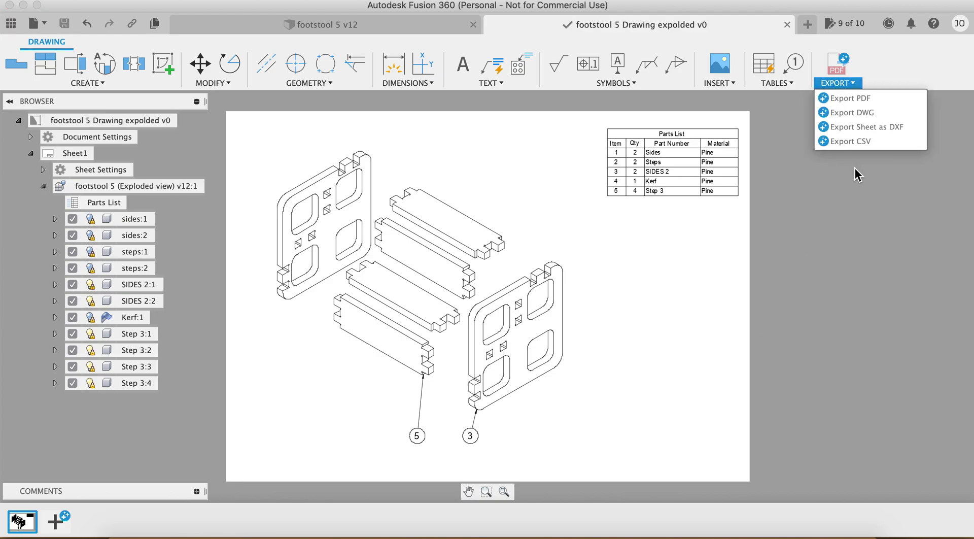
left_click(870, 194)
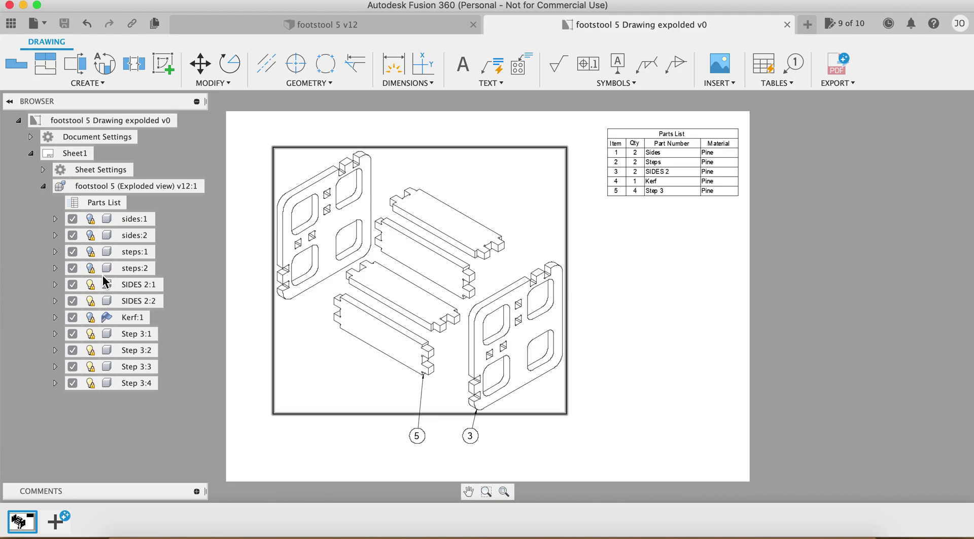
left_click_drag(243, 122, 752, 488)
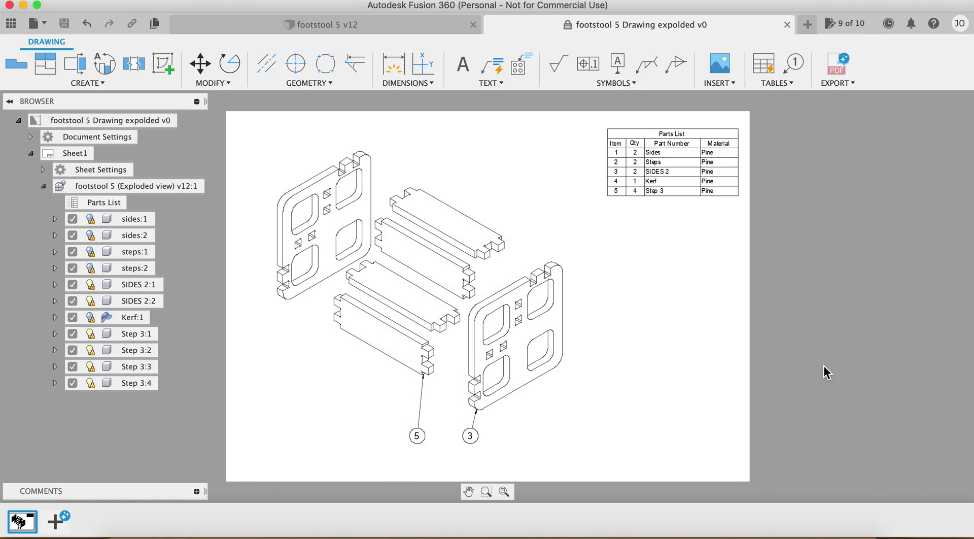